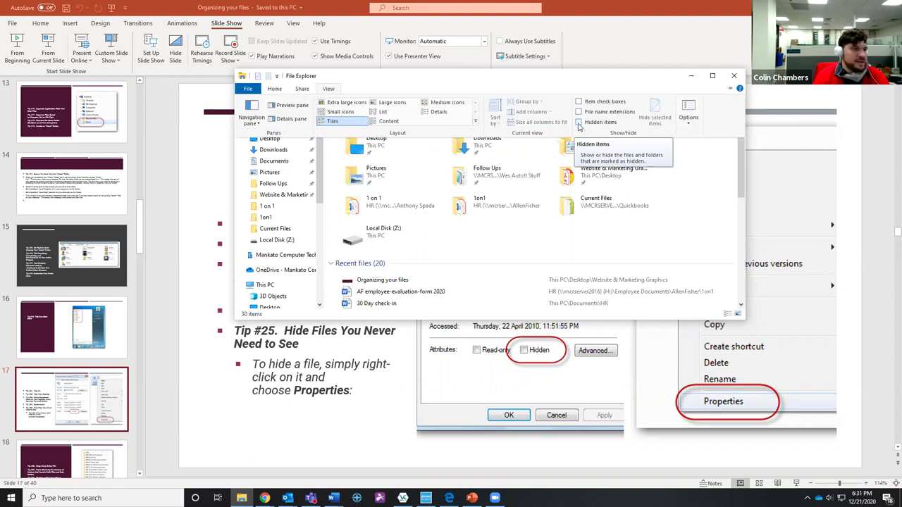
Show hidden items, open the OS (C:) drive and maximize File Explorer.
click(579, 124)
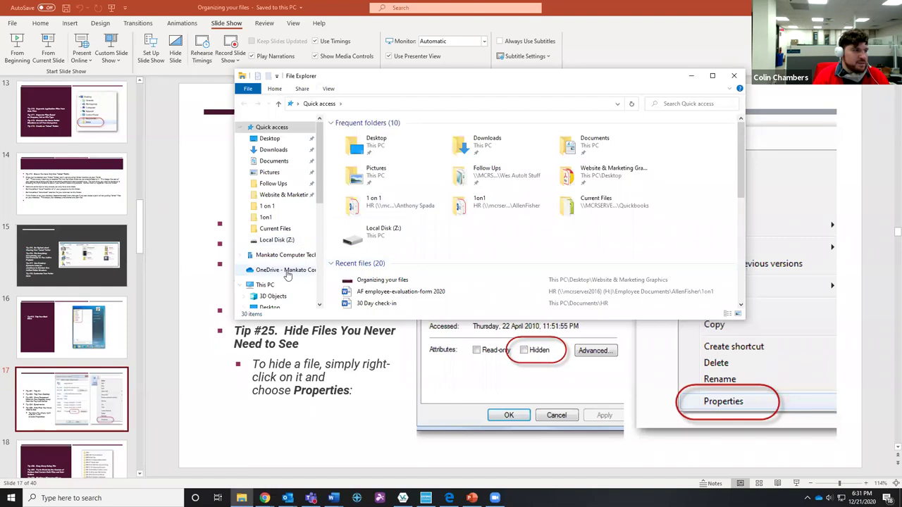
scroll(320, 215, down, 3)
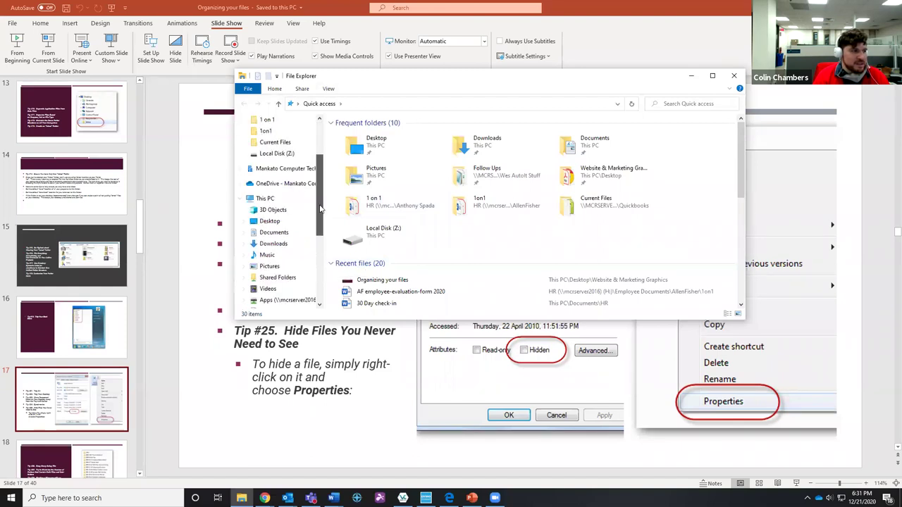
scroll(321, 218, down, 1)
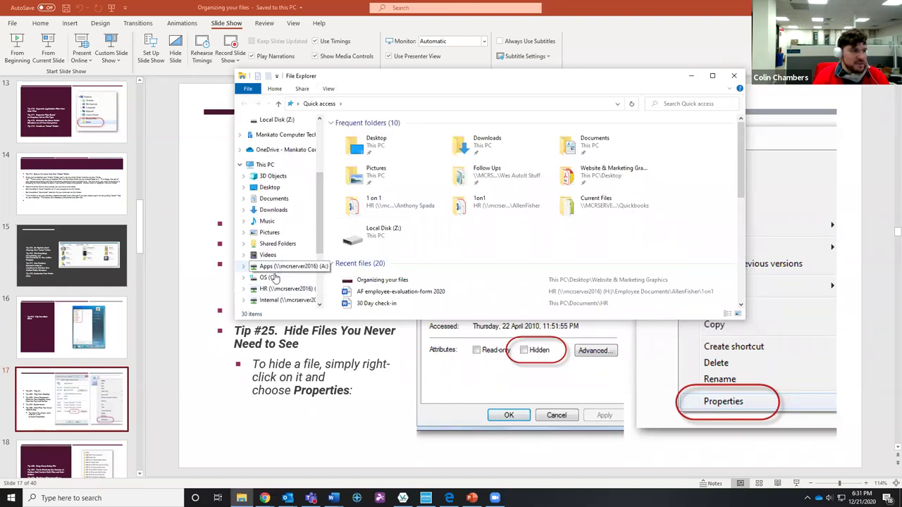
click(269, 278)
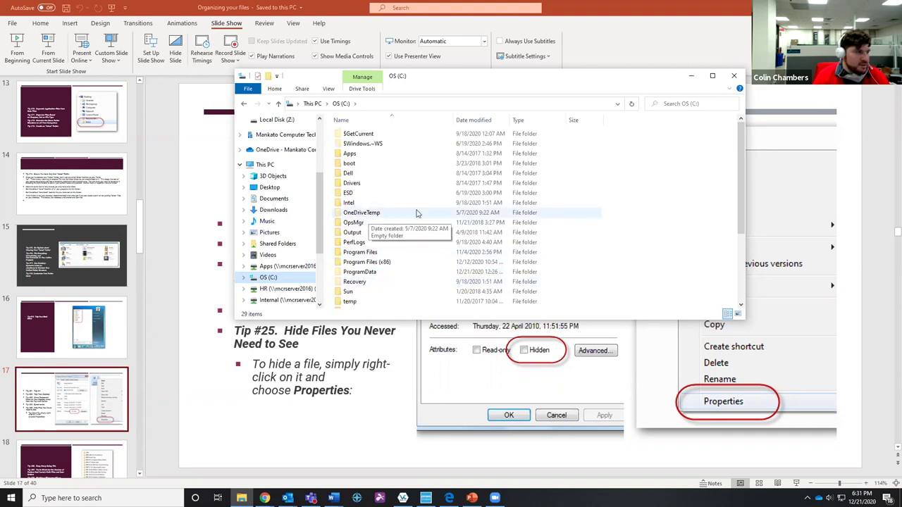
key(super+Up)
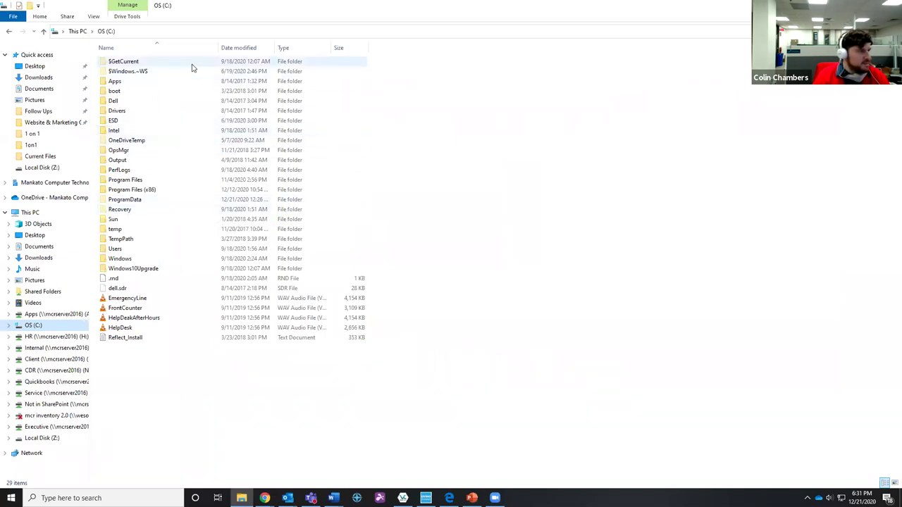
Browse from Users through the profile's hidden AppData\Local\Google\Chrome into User Data.
click(138, 71)
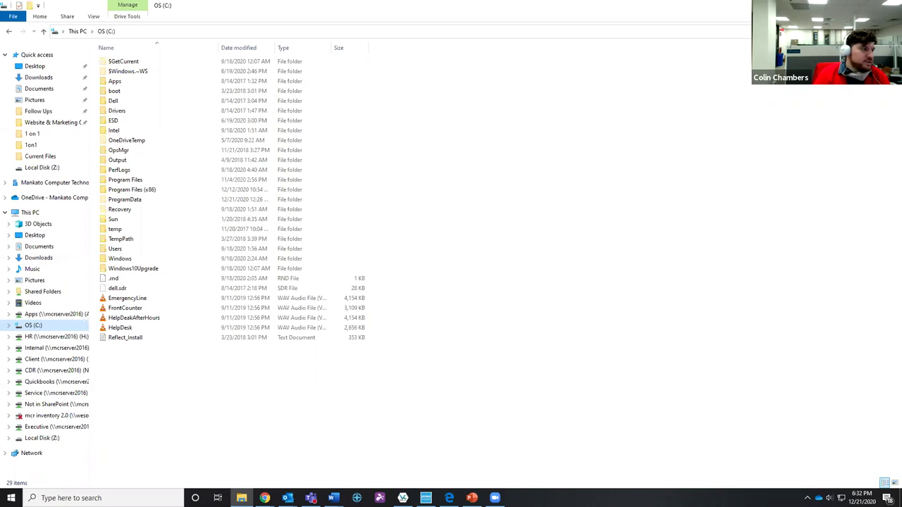
click(366, 251)
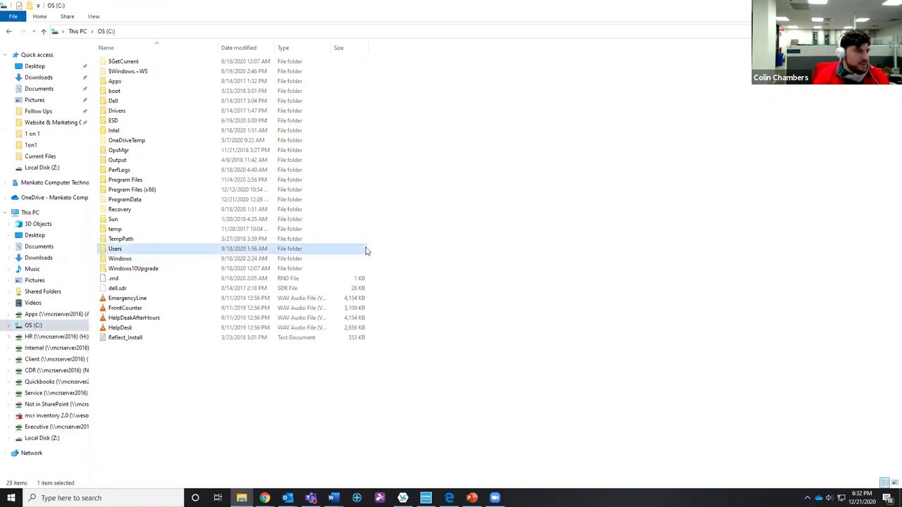
double_click(365, 251)
double_click(181, 103)
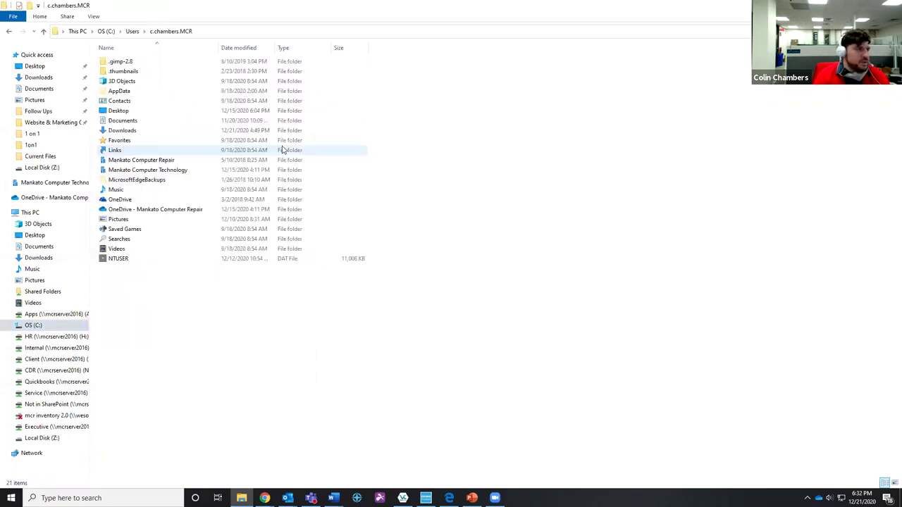
double_click(212, 95)
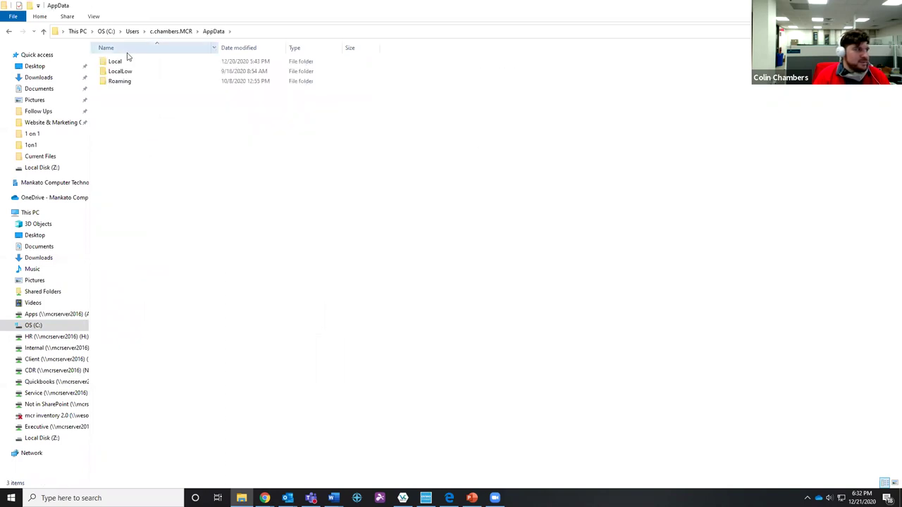
click(135, 63)
double_click(136, 66)
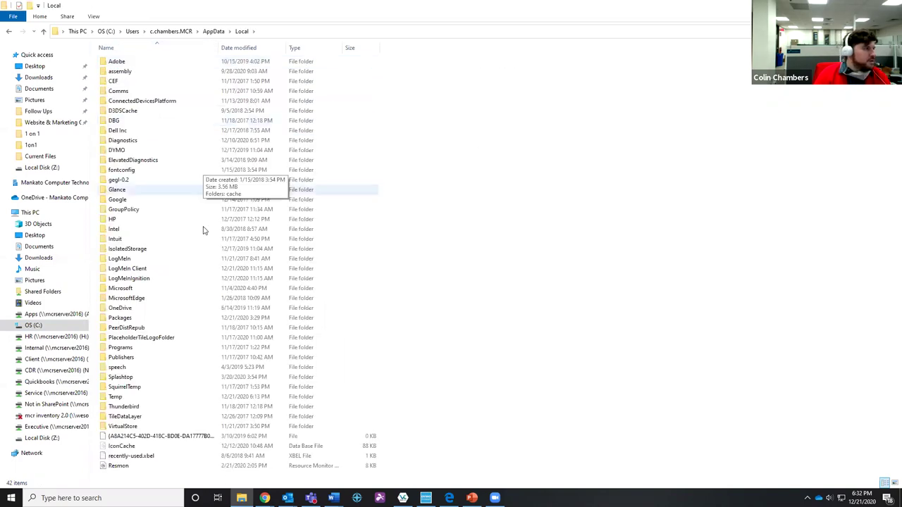
double_click(199, 199)
double_click(141, 62)
double_click(227, 62)
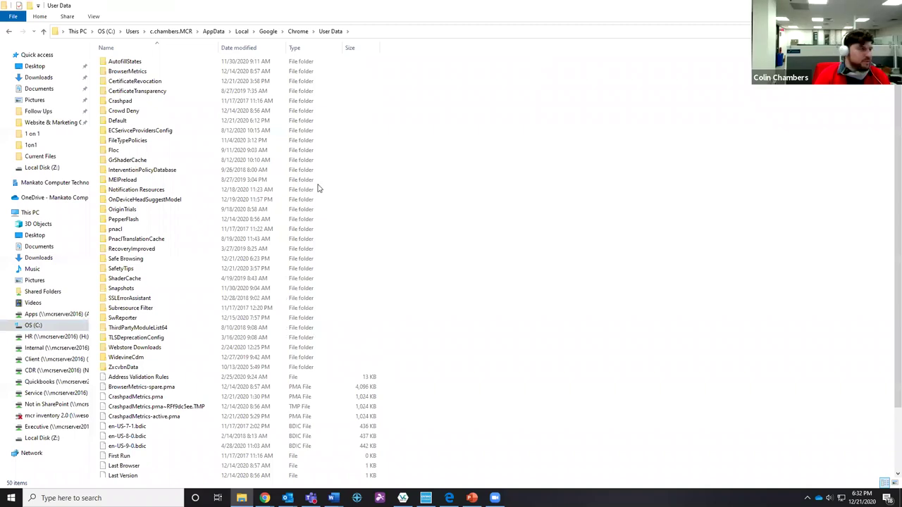
Return via the breadcrumbs to OS (C:) and switch back to PowerPoint.
click(298, 31)
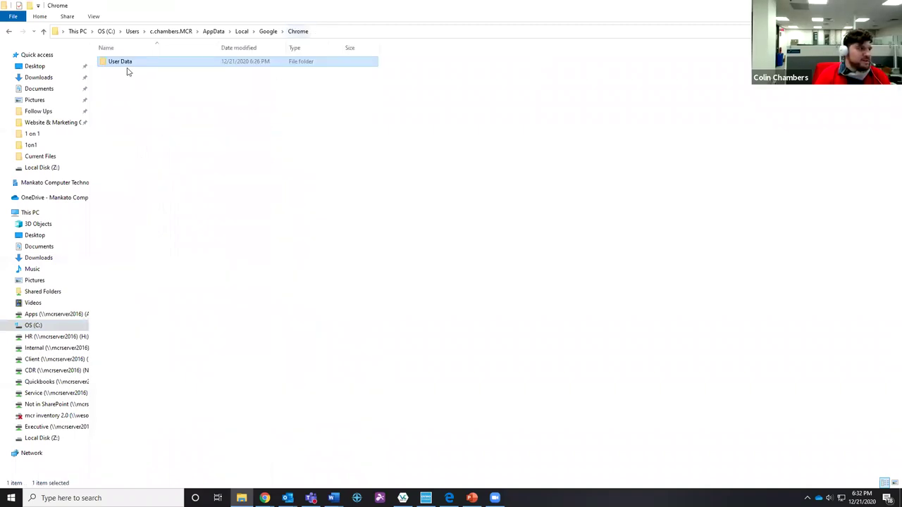
drag(113, 67, 139, 92)
click(423, 171)
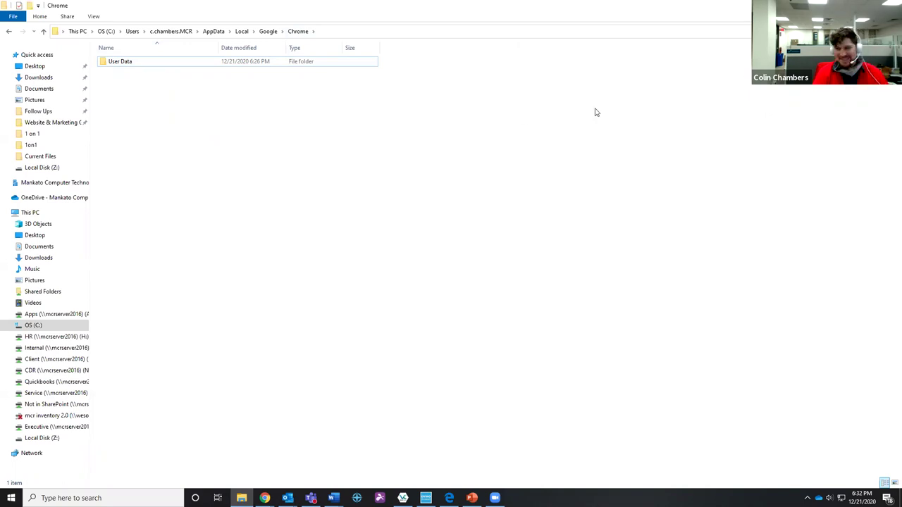
click(133, 32)
click(107, 32)
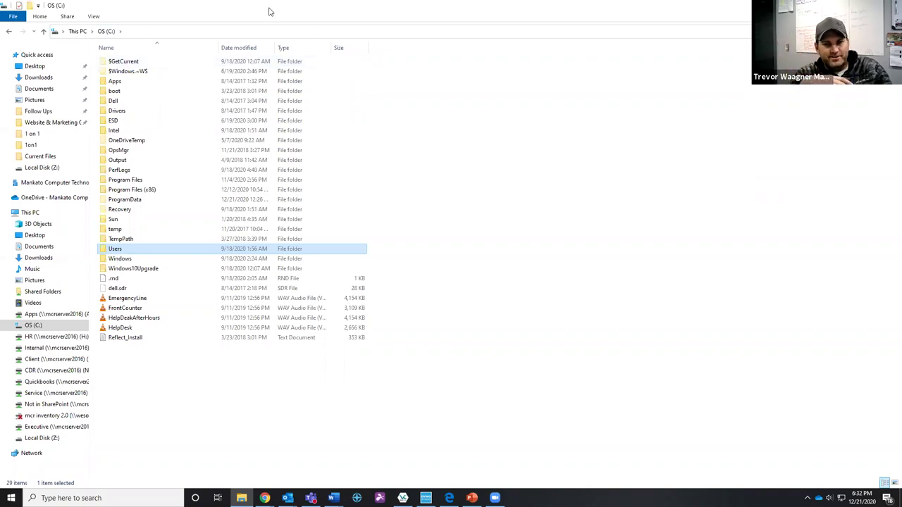
key(alt+Tab)
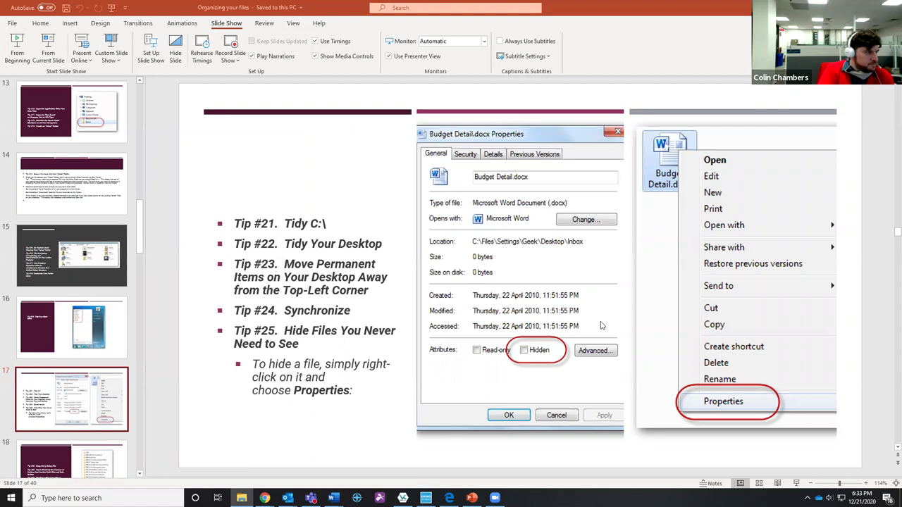
Present from slide 17 with Presenter View swapped, advance to slide 18, end, then show the desktop.
click(48, 44)
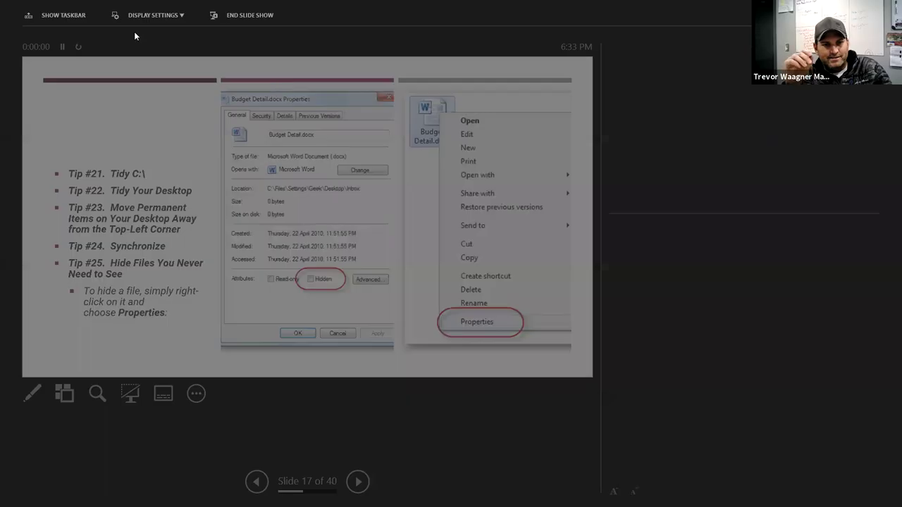
click(148, 15)
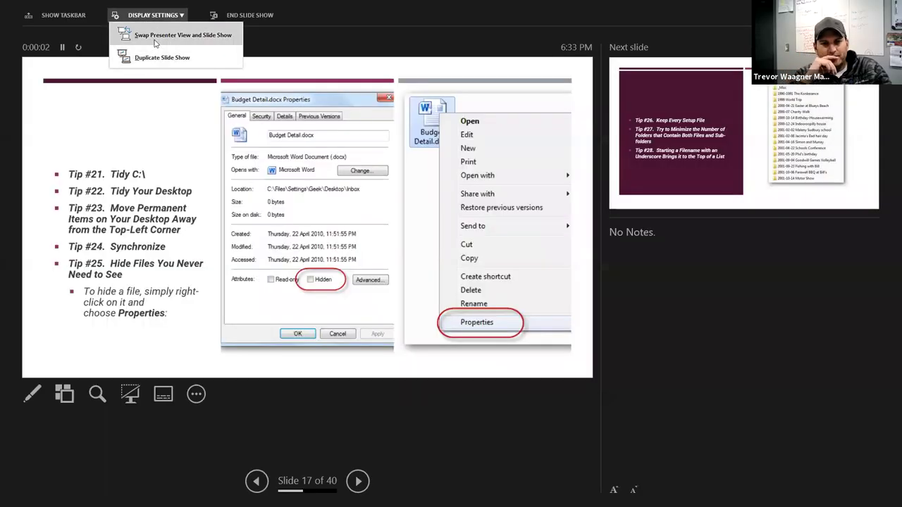
click(156, 44)
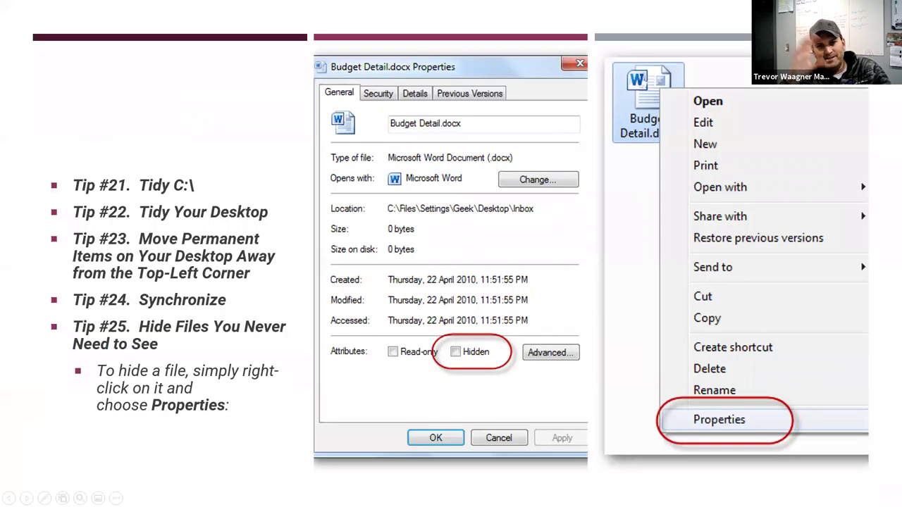
key(Right)
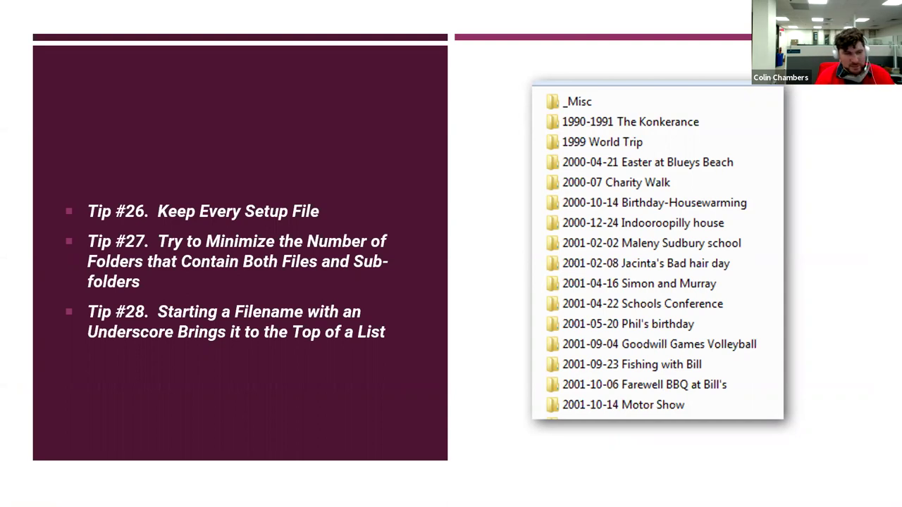
key(Escape)
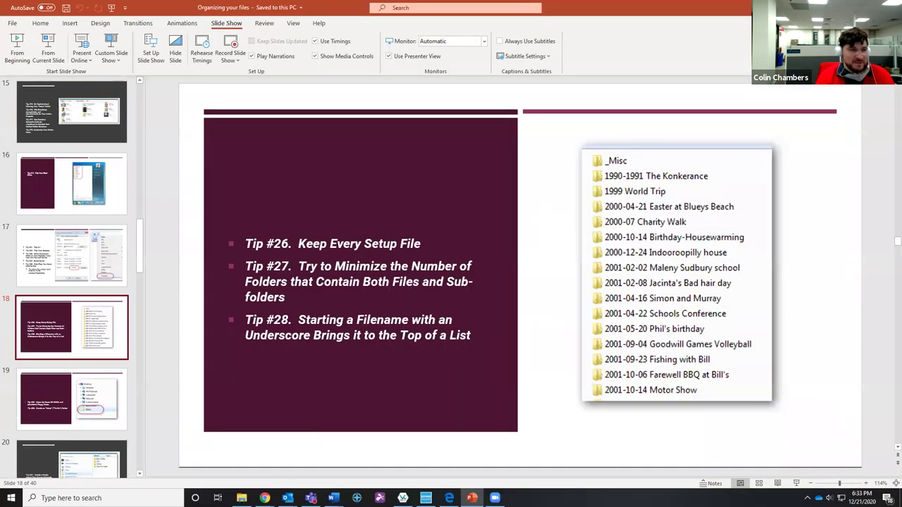
key(super+d)
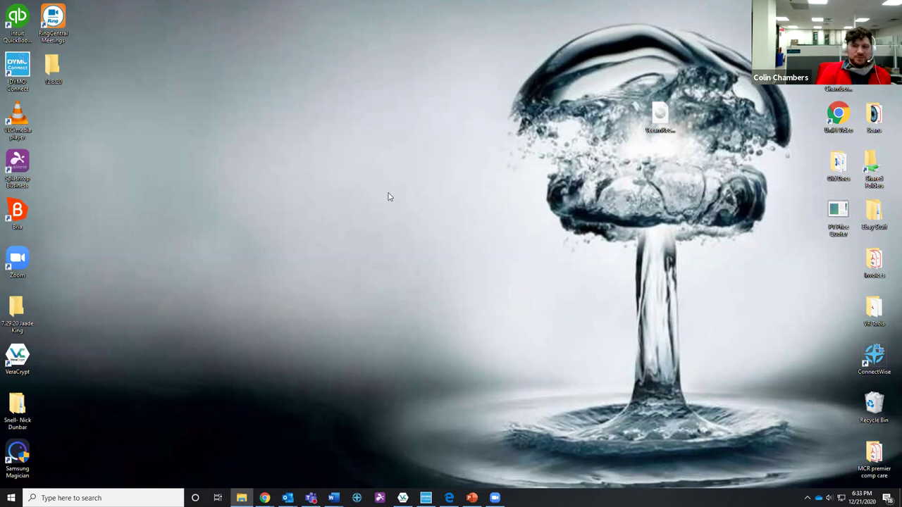
Hide the desktop icons by unchecking View > Show desktop icons.
right_click(384, 148)
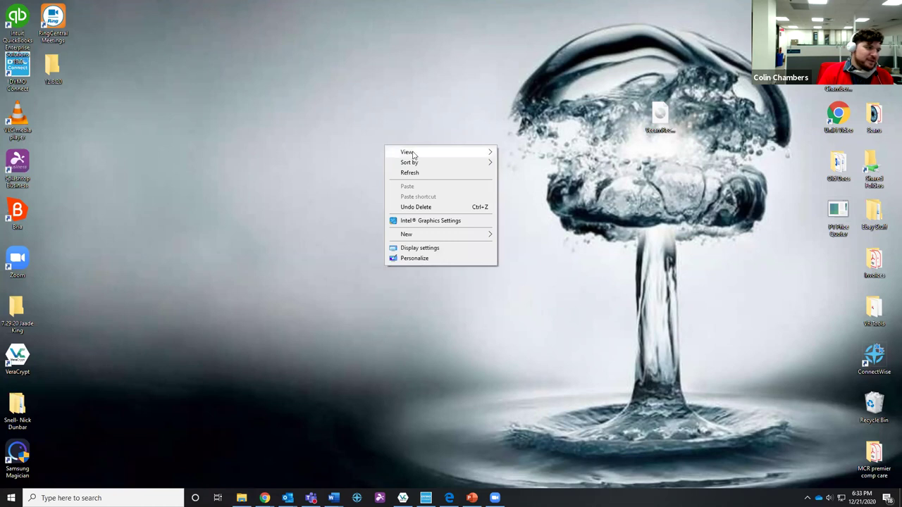
mouse_move(414, 156)
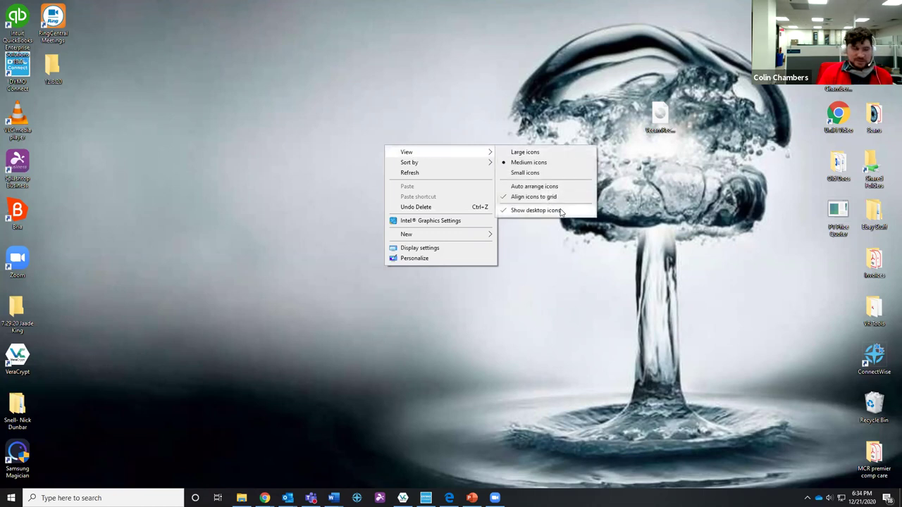
click(561, 210)
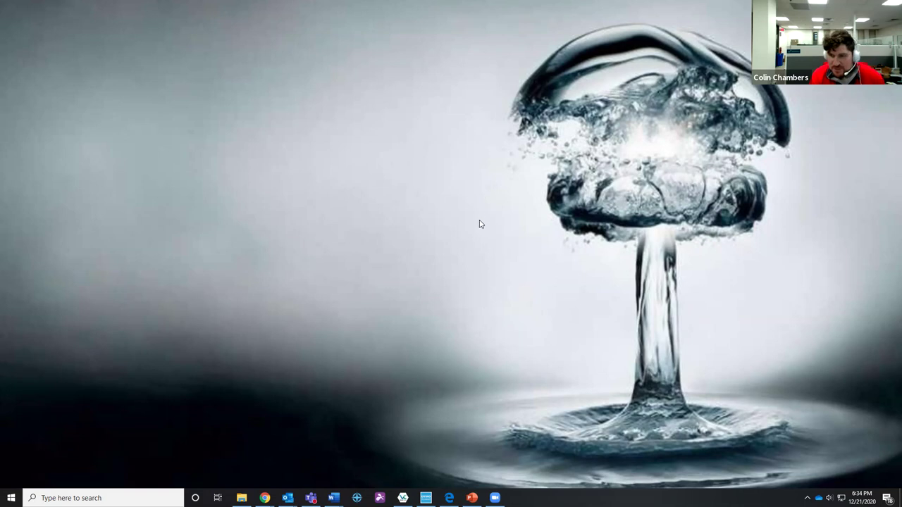
Turn Show desktop icons back on and return to the PowerPoint presentation.
right_click(397, 256)
mouse_move(437, 262)
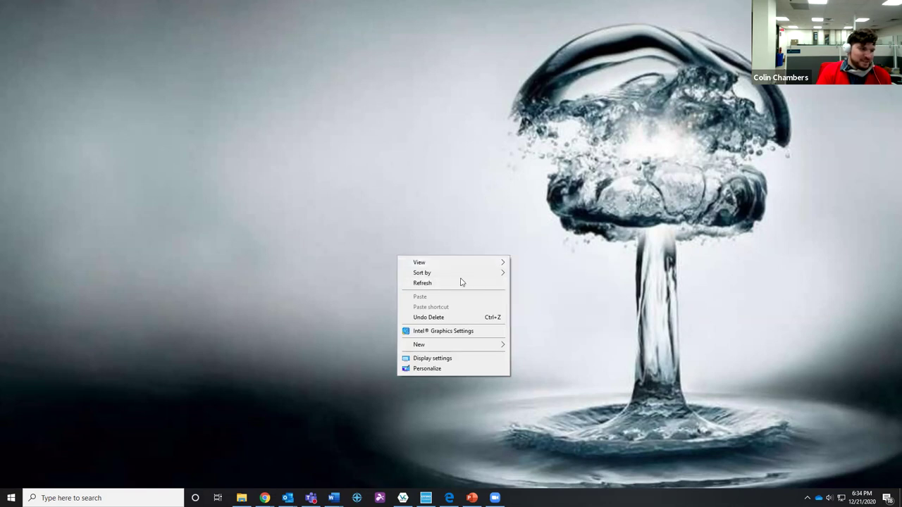
click(565, 321)
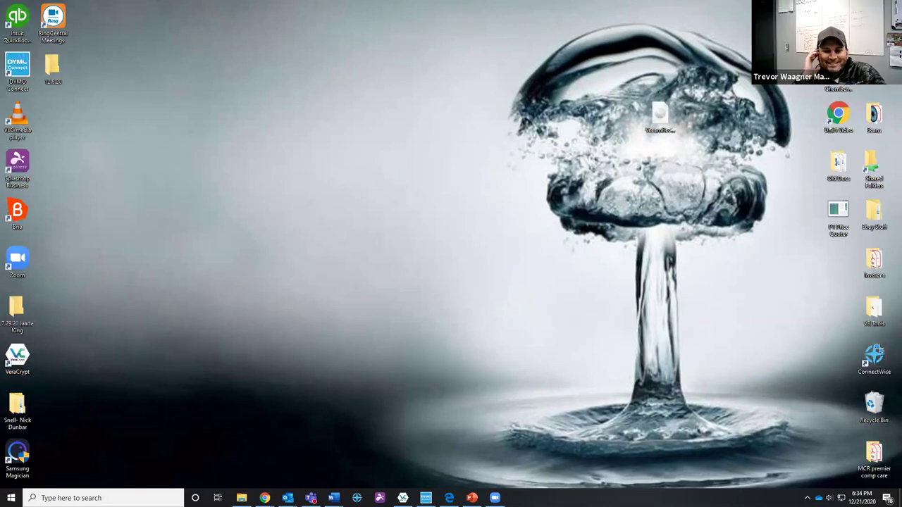
key(alt+Tab)
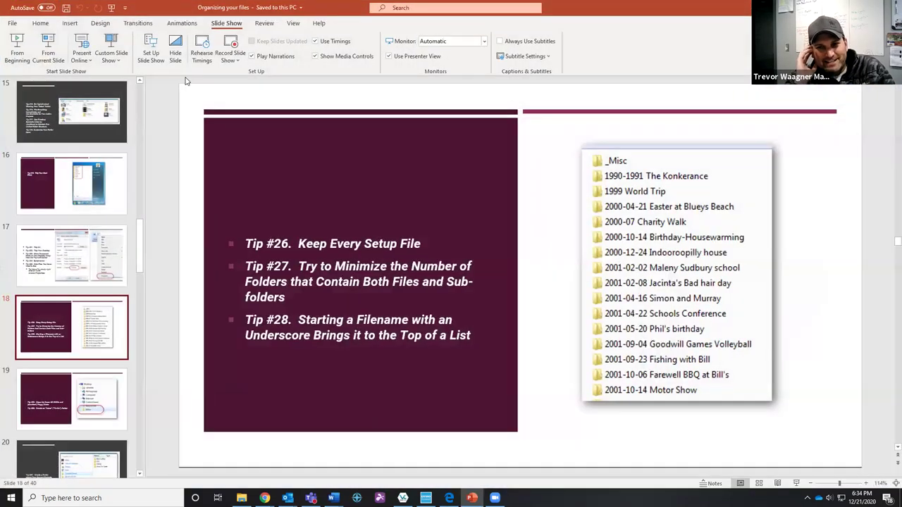